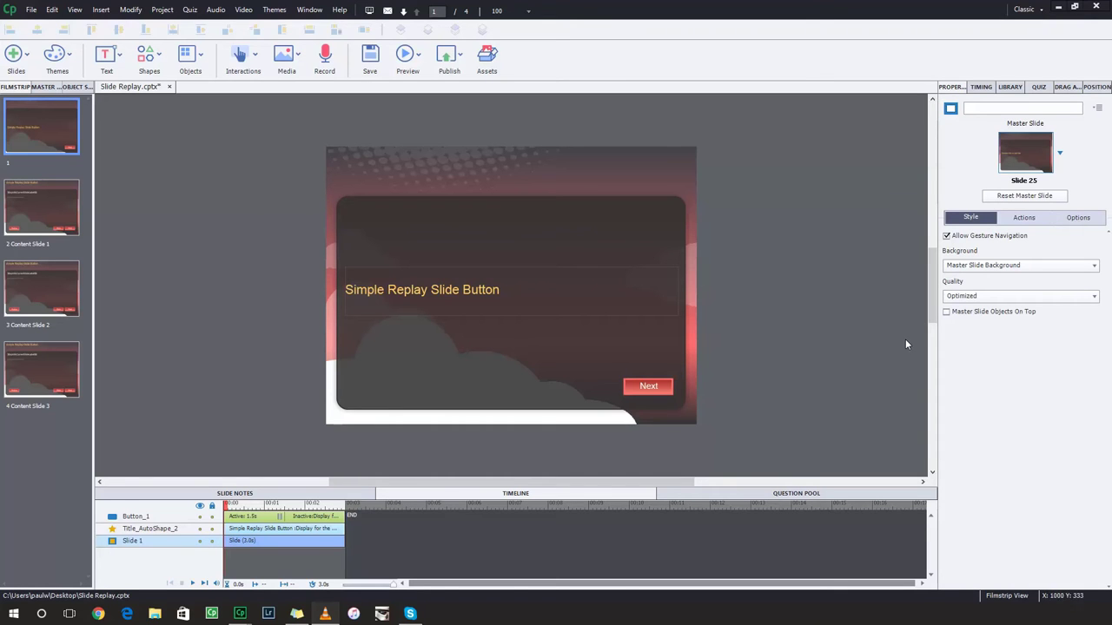
Open Content Slide 1 to view its Replay button's action settings.
click(30, 204)
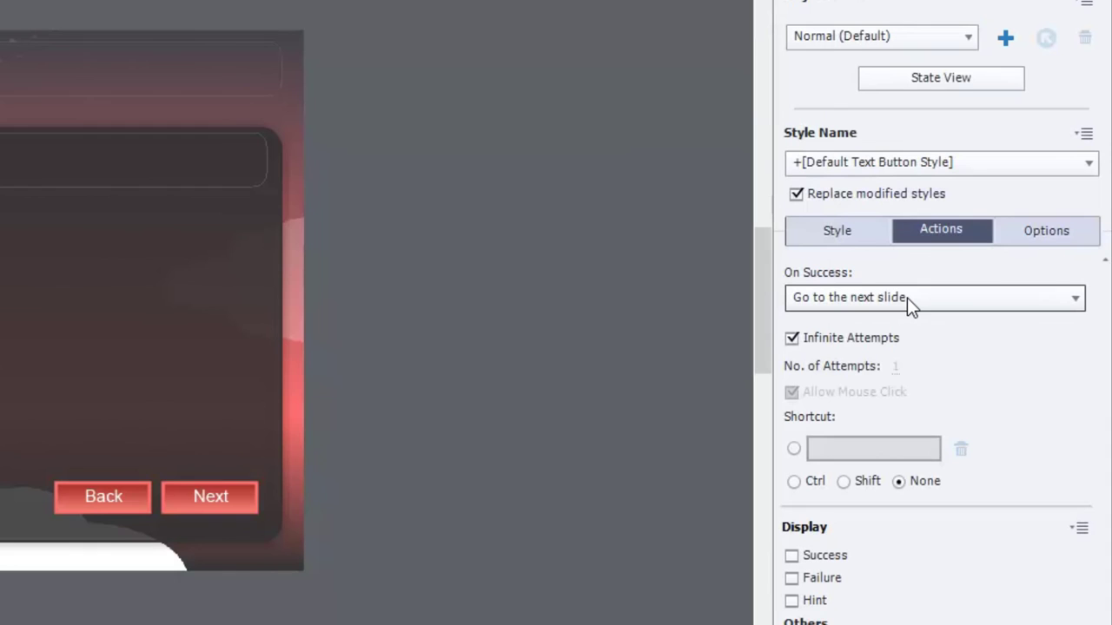
Set On Success to Execute Advanced Actions and start a new action named 'Replay_Slide'.
click(907, 298)
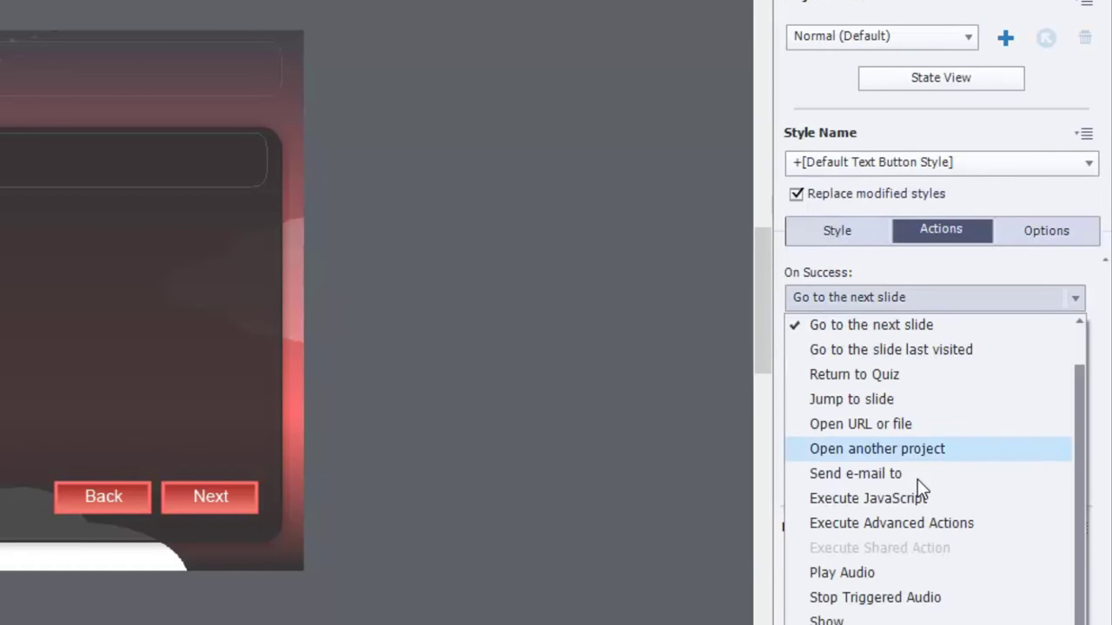
click(918, 519)
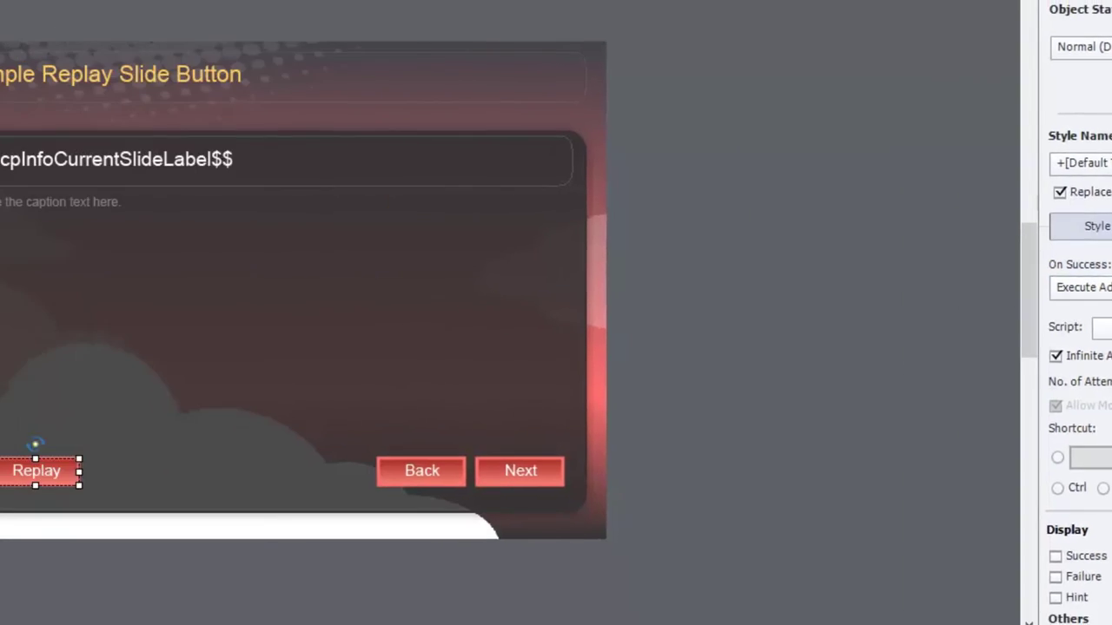
click(1070, 344)
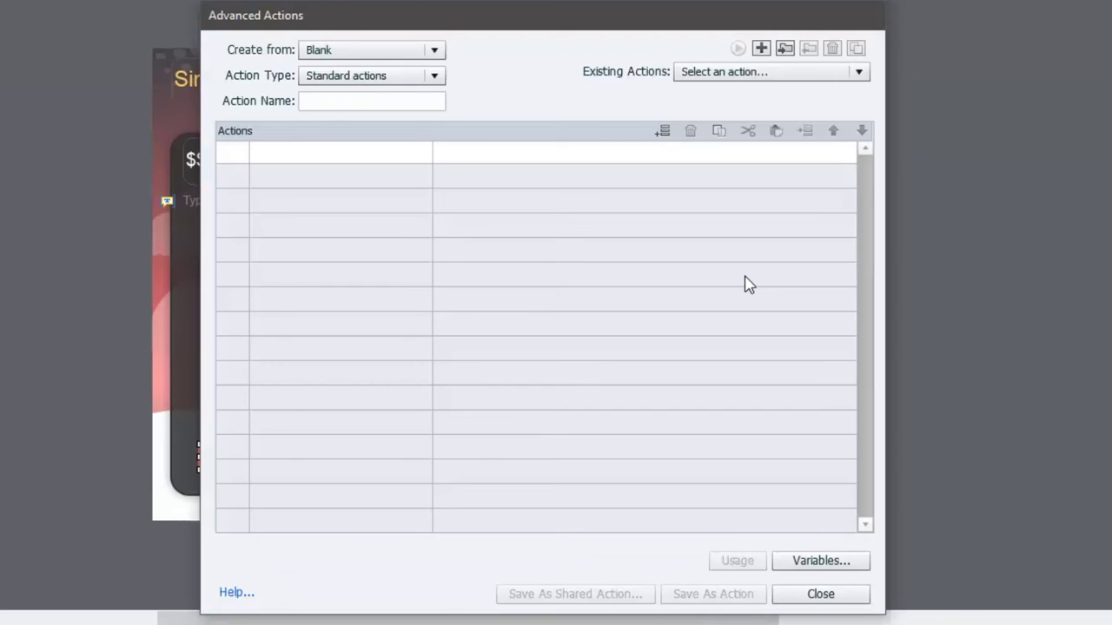
click(384, 103)
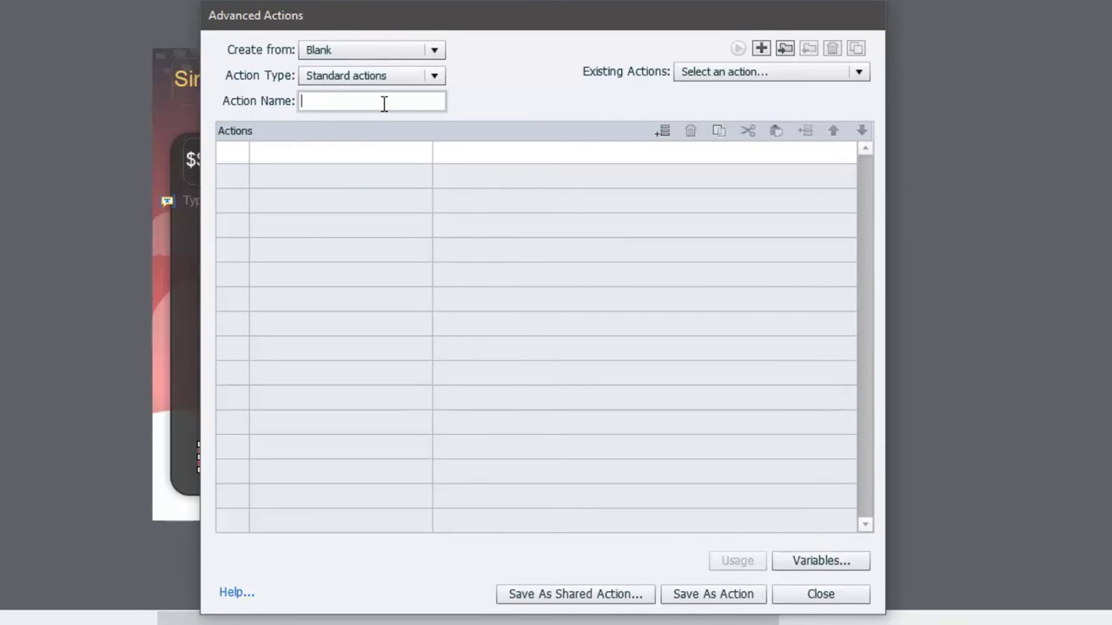
text(Replay_Slide)
Make the first Replay_Slide statement an Expression action.
click(367, 157)
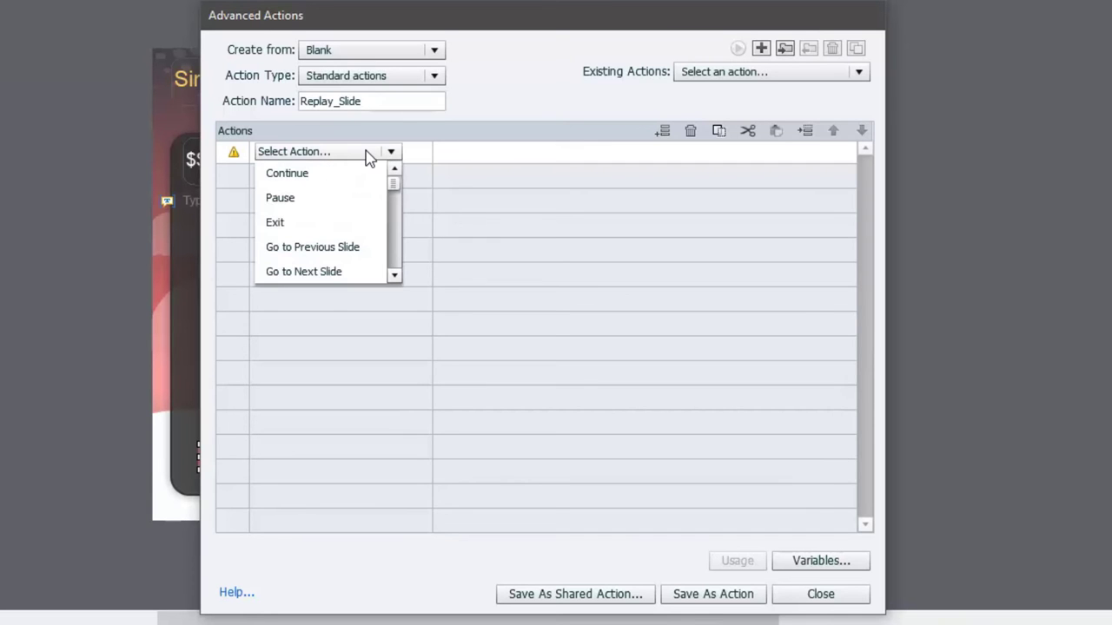
key(e)
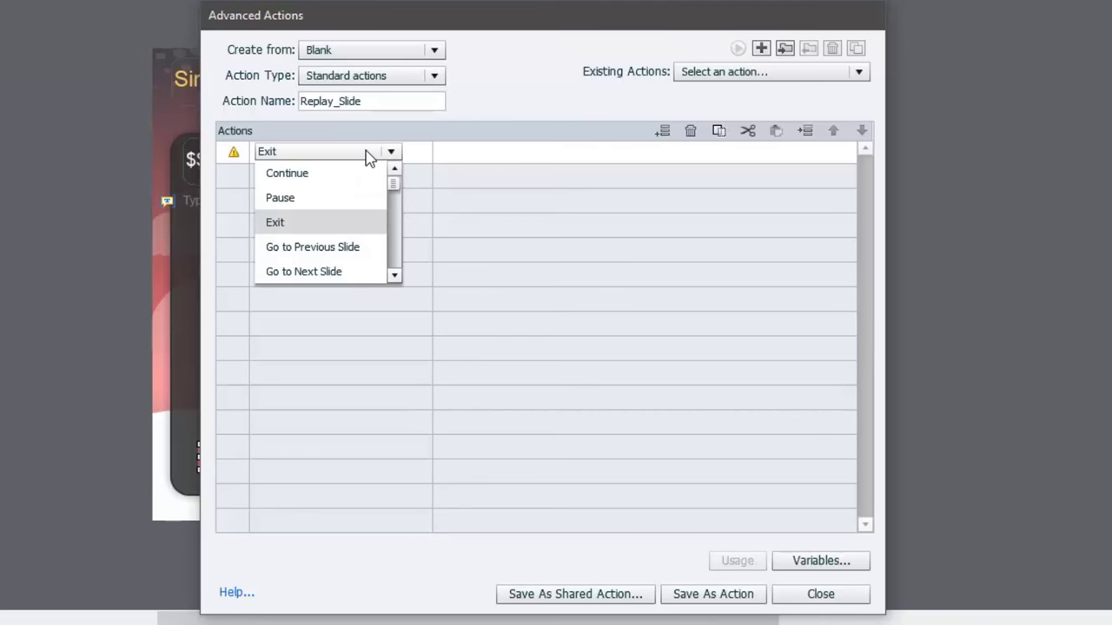
key(e)
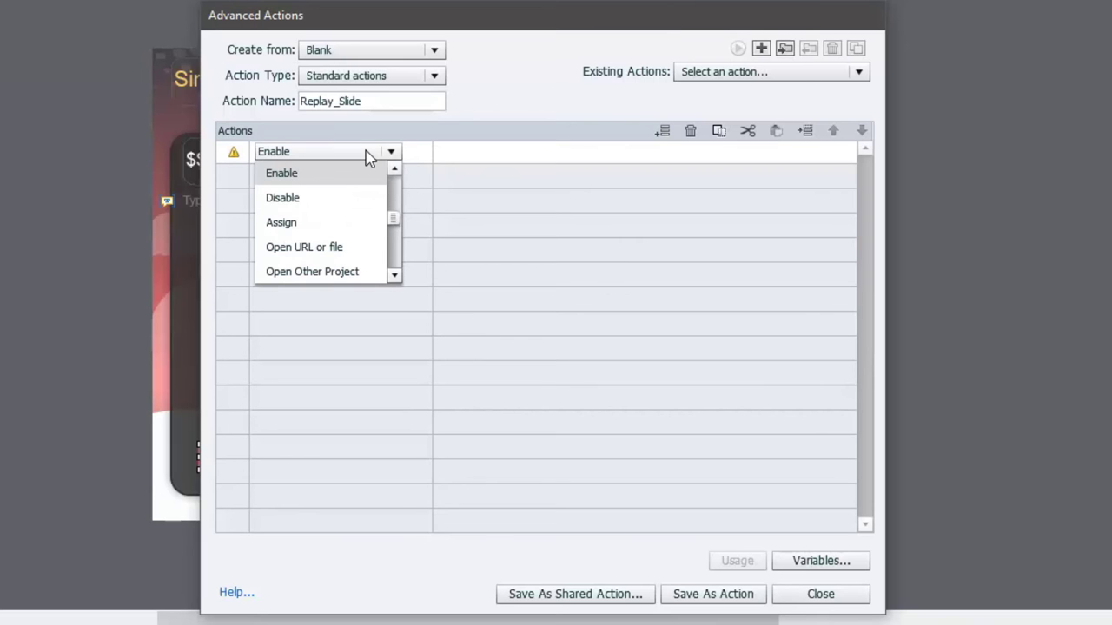
key(e)
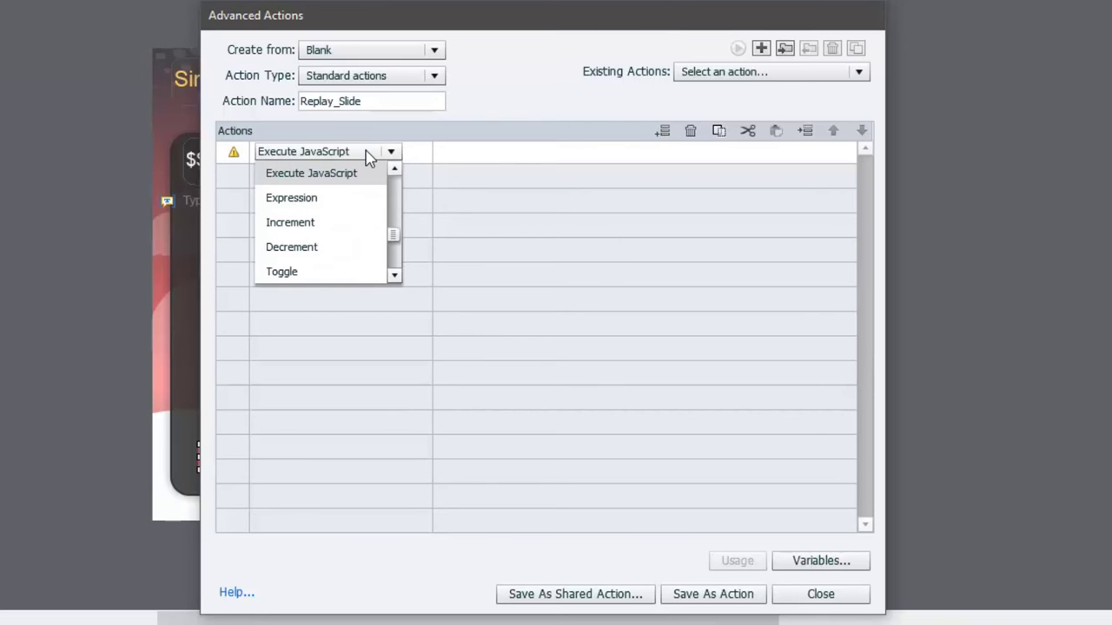
key(e)
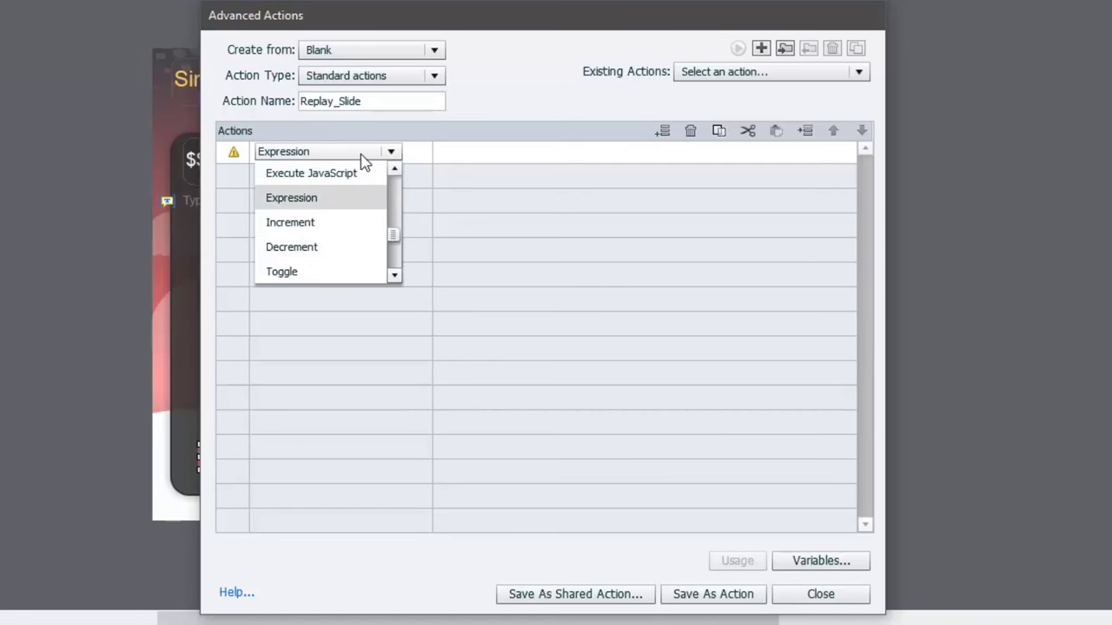
click(318, 201)
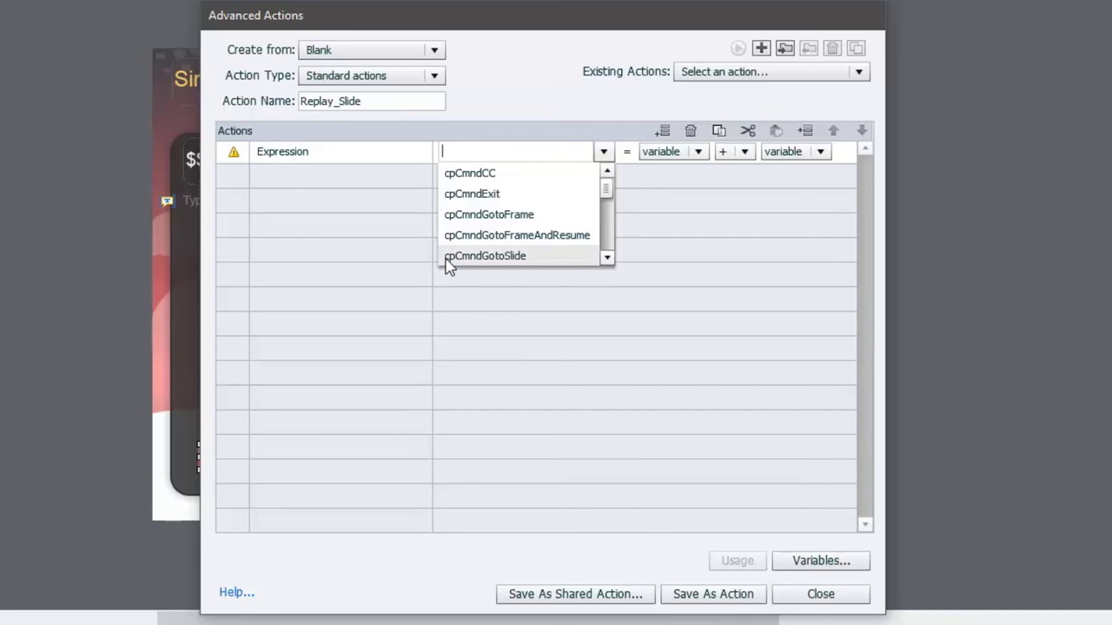
Assign the expression to cpCmndGotoSlide and keep the first operand as a variable.
click(526, 257)
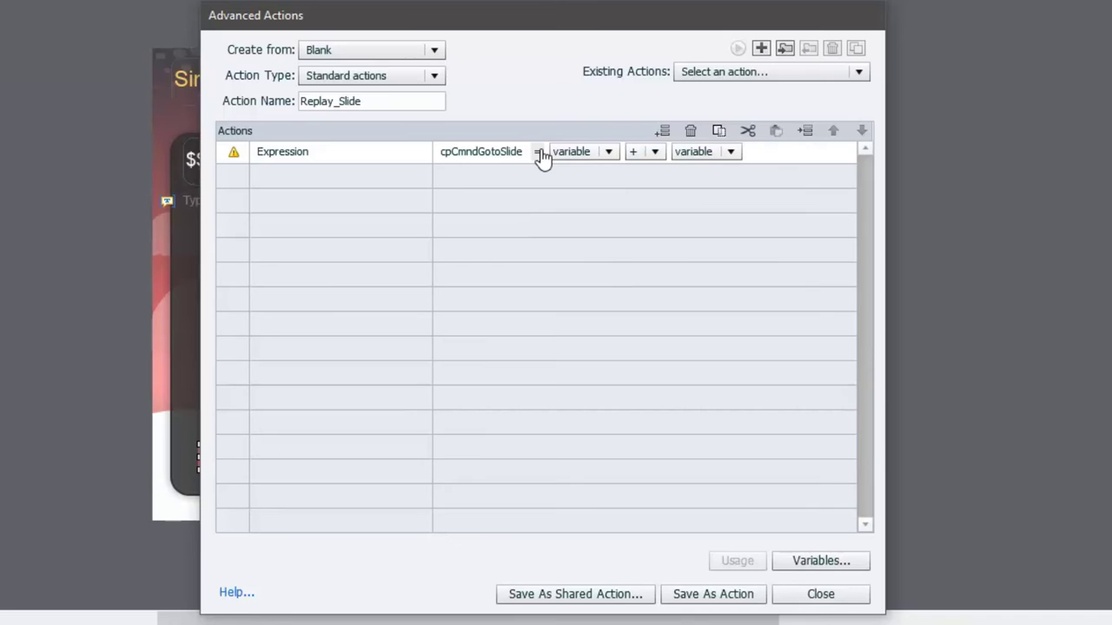
click(609, 155)
click(592, 173)
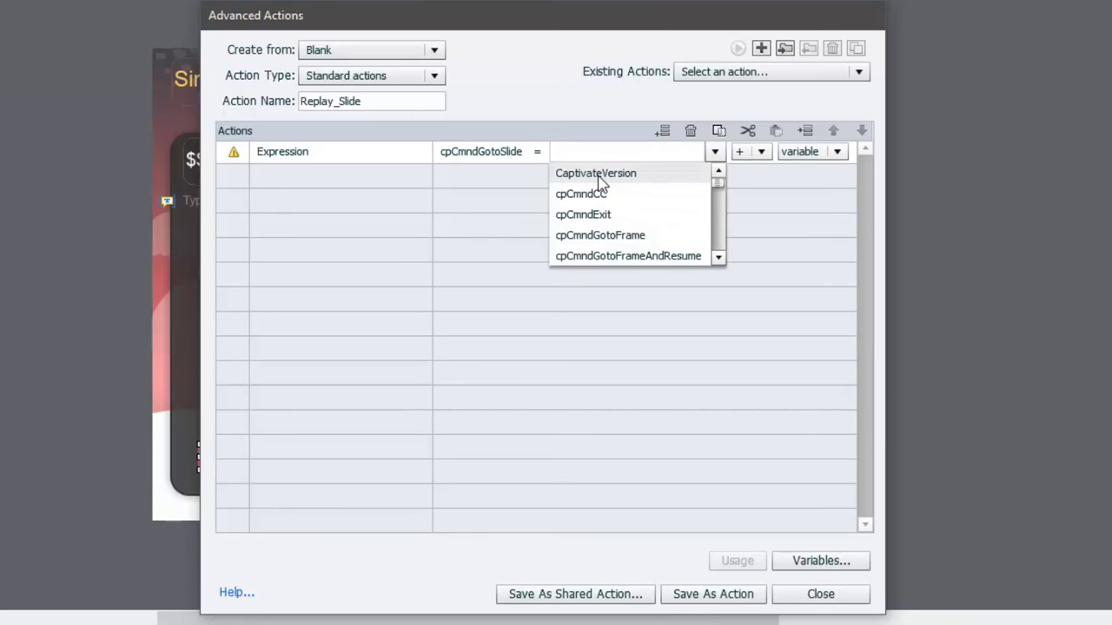
Scroll down the system variables list toward cpInfoCurrentSlide.
click(719, 258)
click(719, 258)
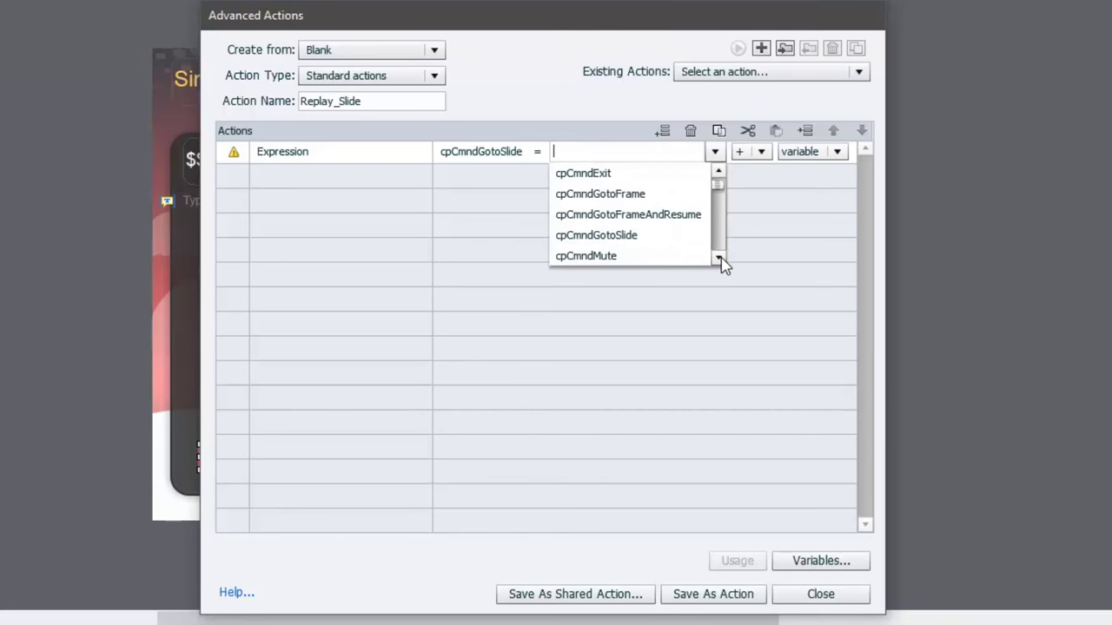
click(719, 258)
click(719, 257)
click(719, 258)
click(719, 258)
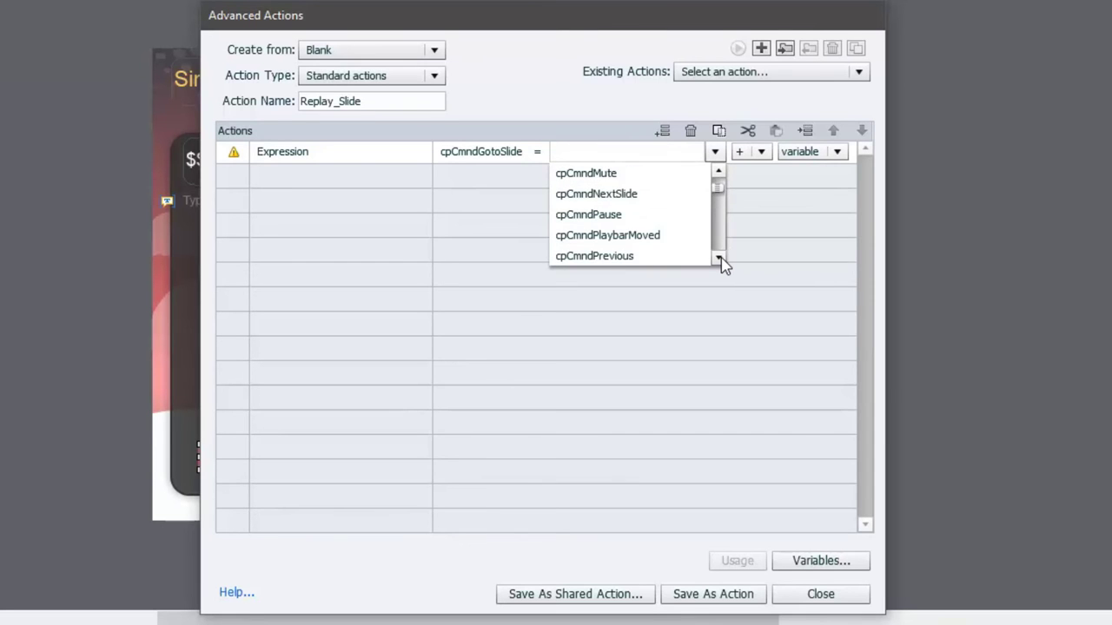
click(719, 258)
click(719, 258)
click(719, 258)
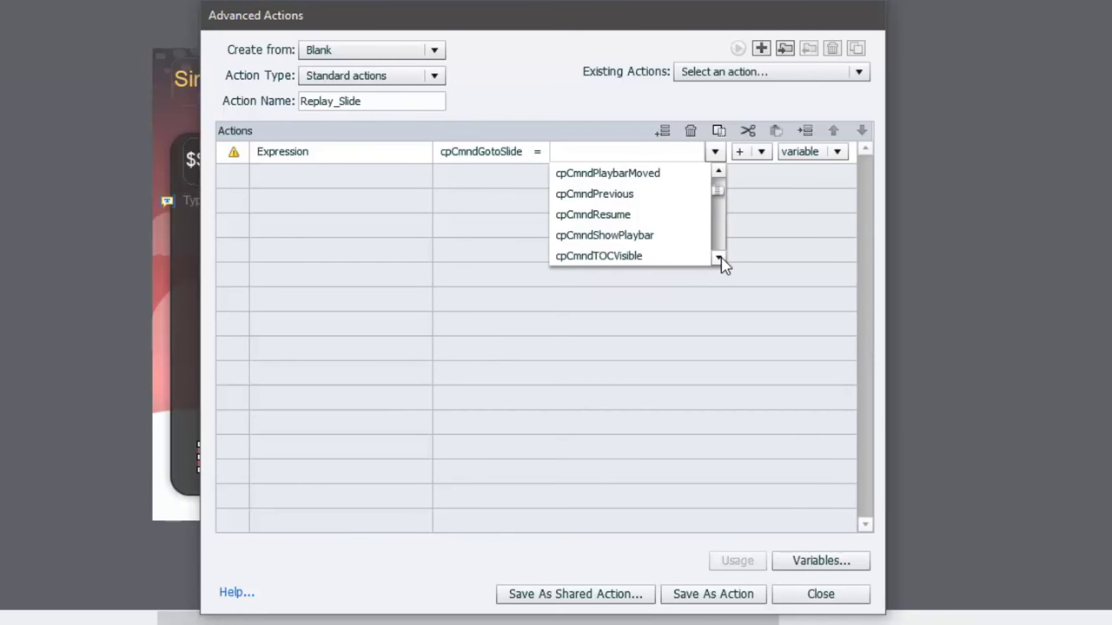
click(719, 258)
click(719, 258)
click(719, 258)
click(719, 258)
click(719, 258)
click(719, 258)
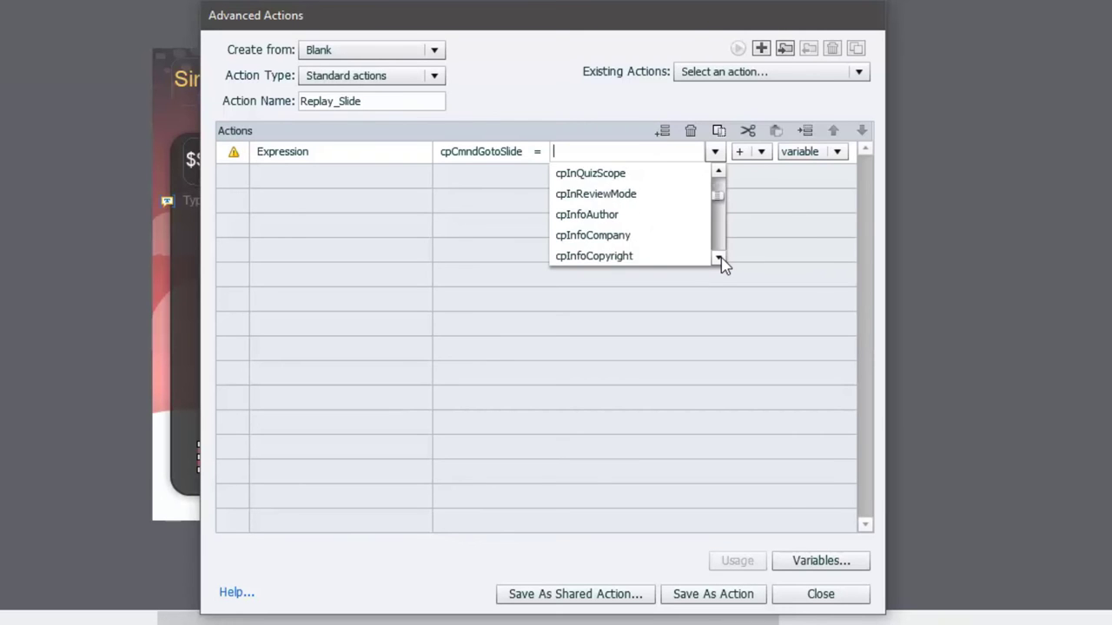
click(719, 258)
click(719, 258)
click(719, 257)
click(719, 258)
click(719, 258)
click(719, 258)
click(719, 258)
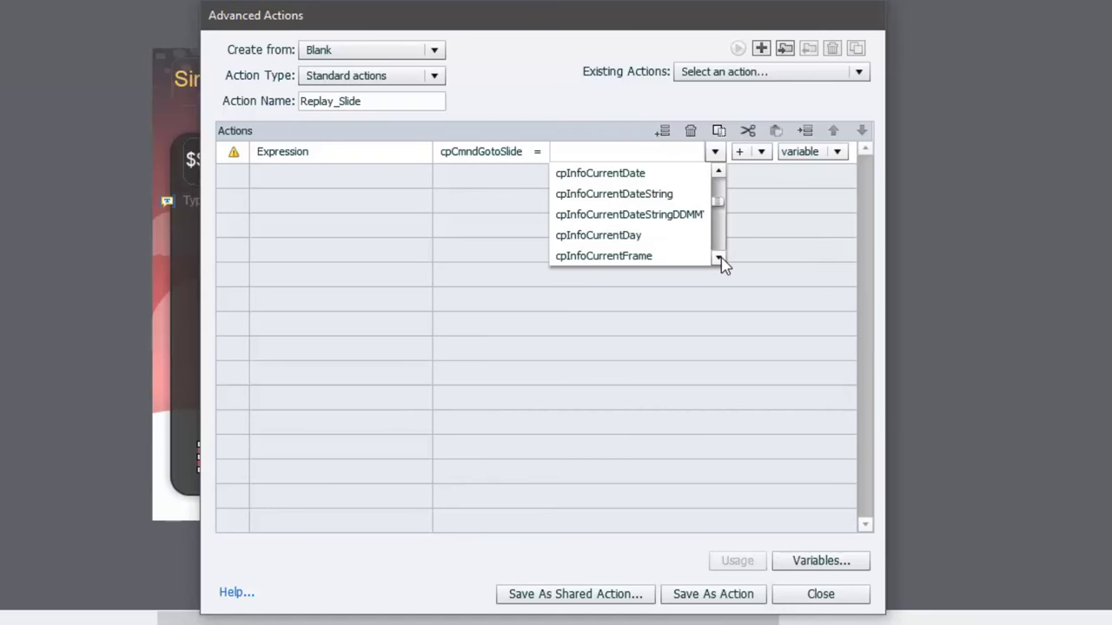
click(719, 258)
click(719, 258)
click(719, 258)
click(719, 258)
click(719, 258)
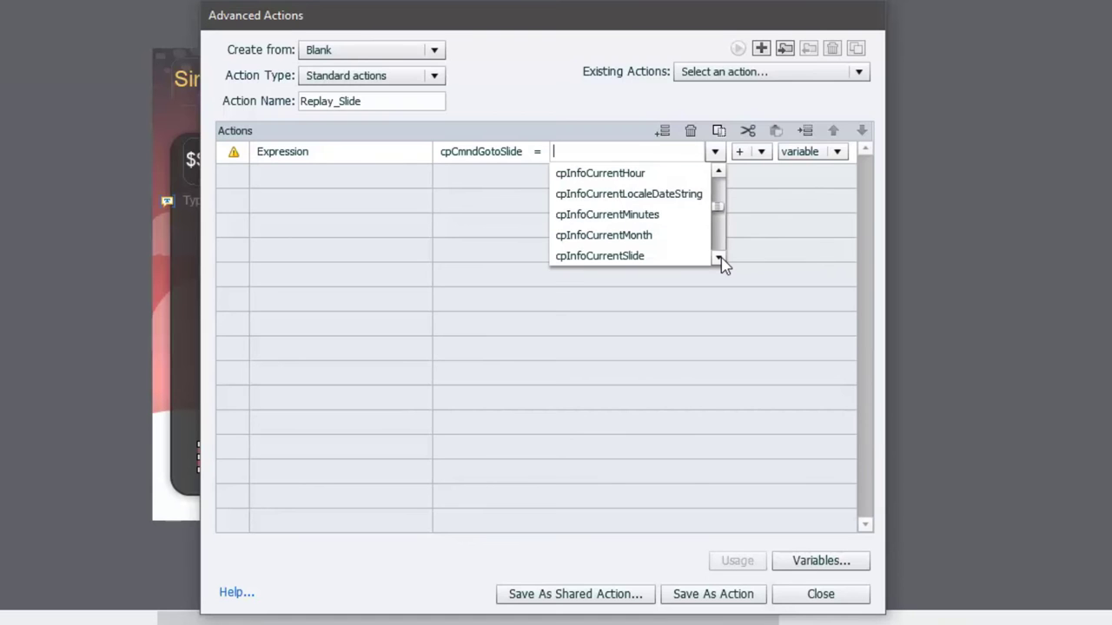
click(719, 258)
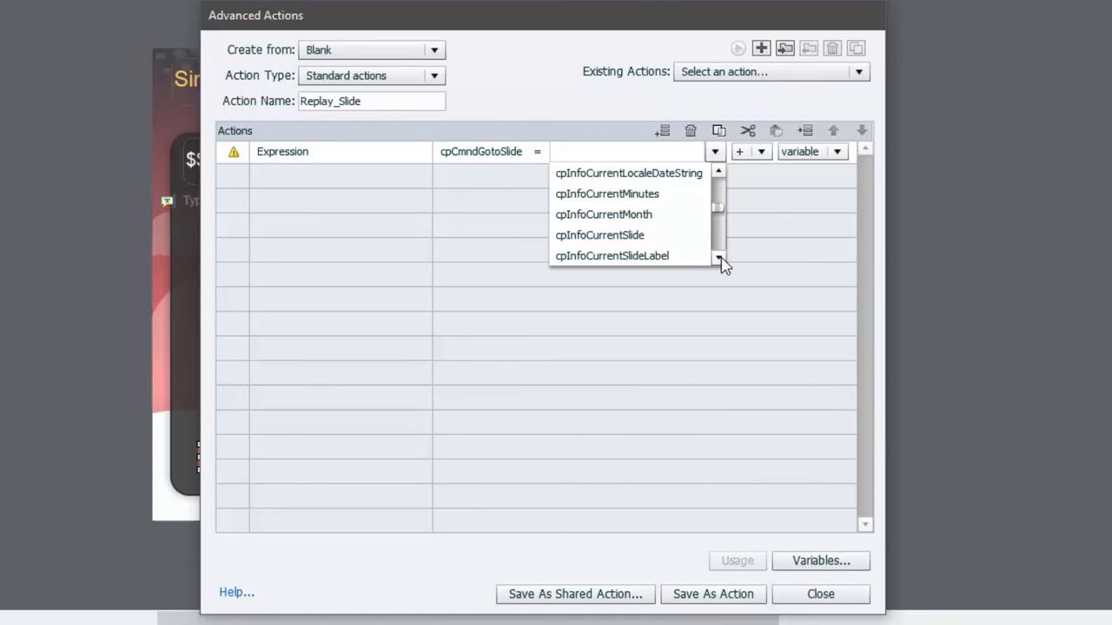
Set the expression's value to cpInfoCurrentSlide minus the literal 1.
click(647, 235)
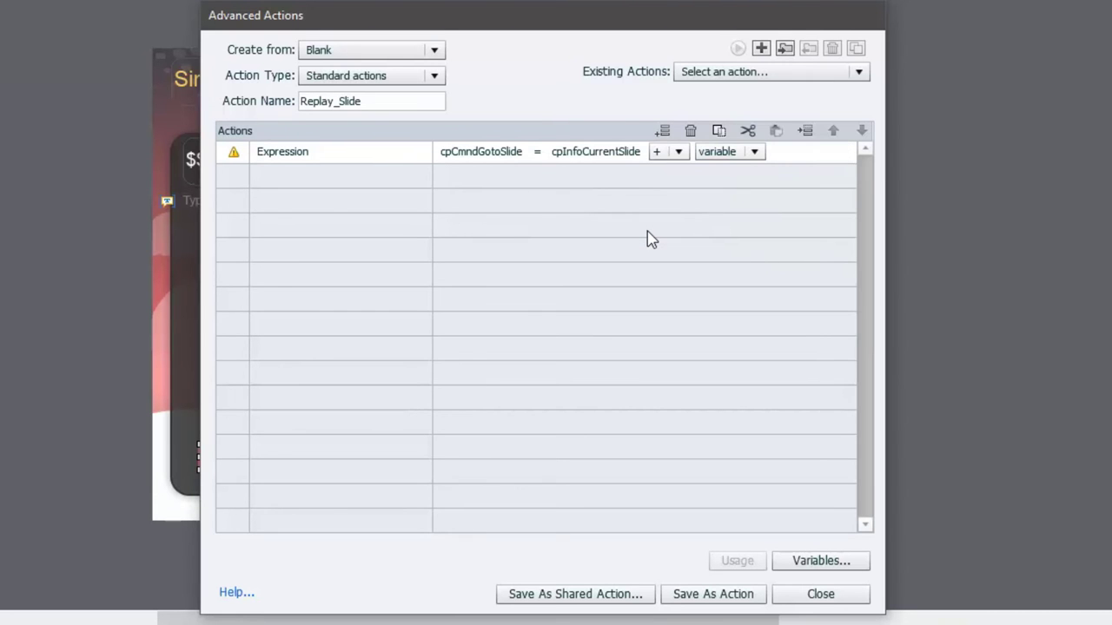
click(678, 152)
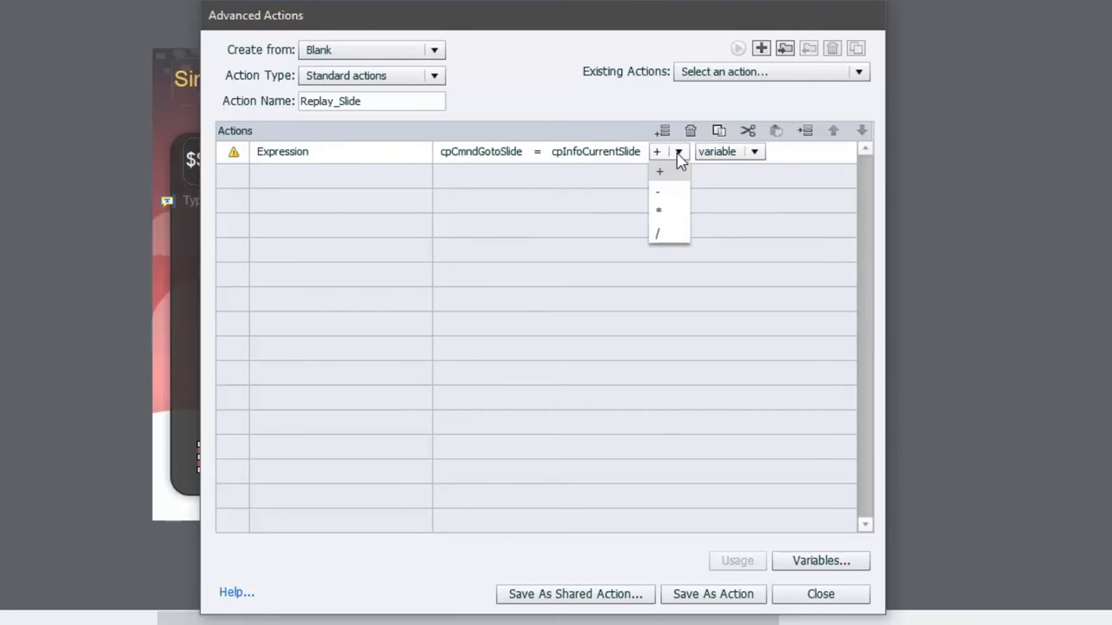
click(676, 199)
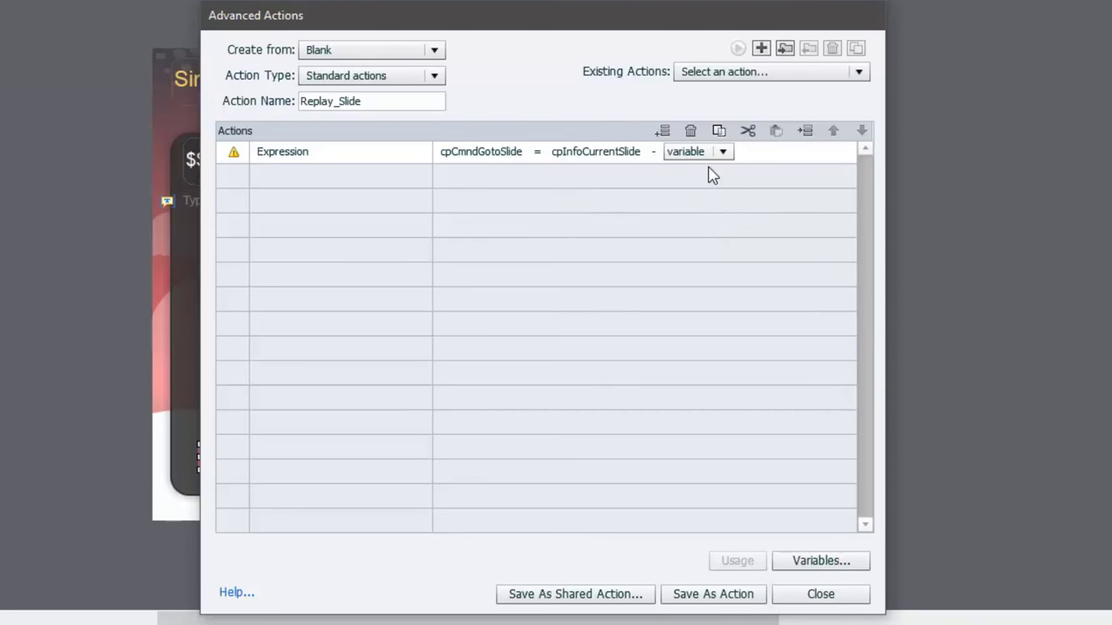
click(722, 152)
click(695, 195)
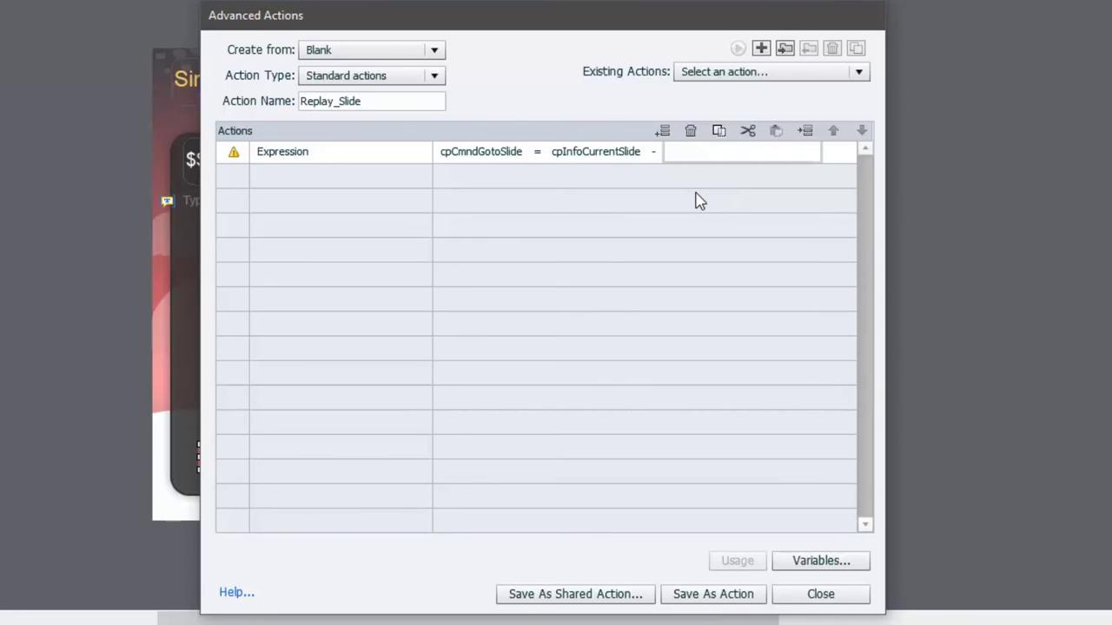
text(1)
Confirm the expression and add a Continue statement as the second step.
key(Return)
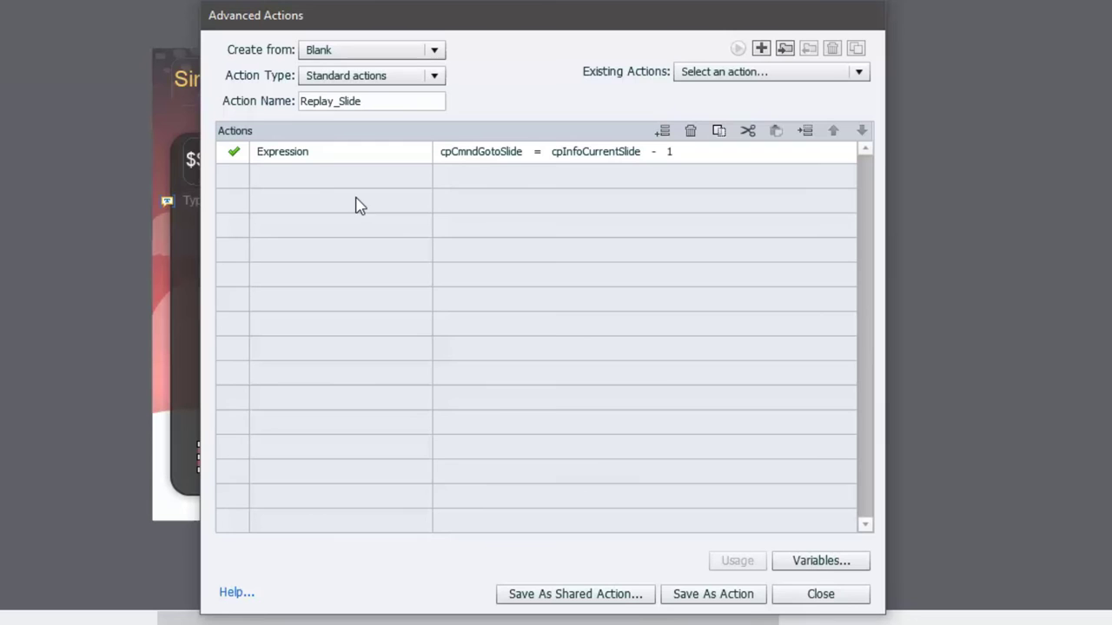
click(331, 182)
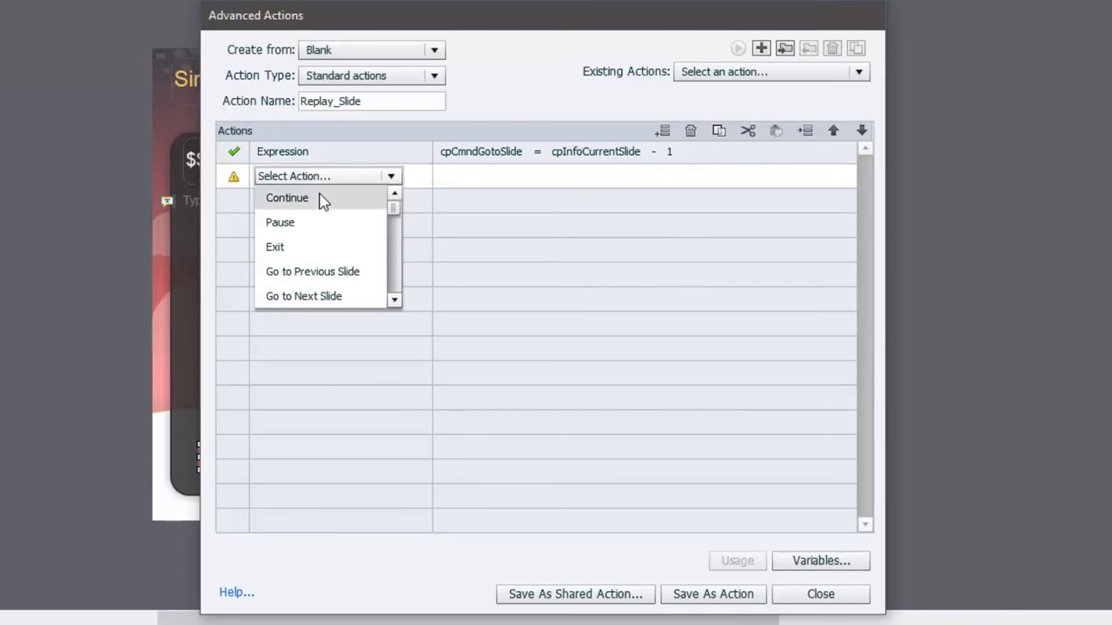
click(322, 201)
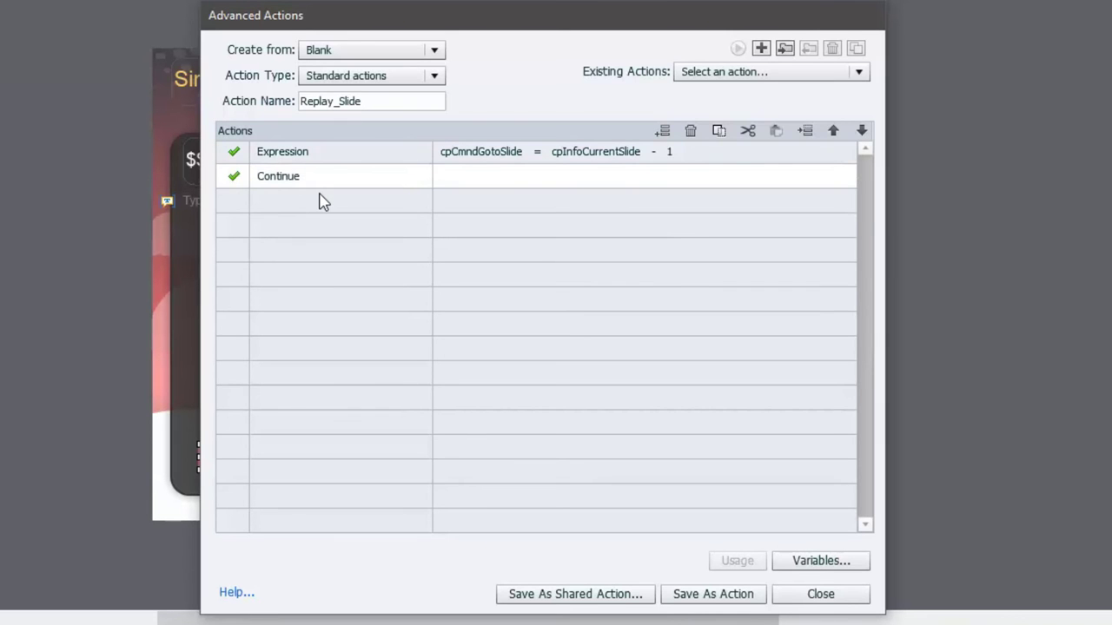
Save Replay_Slide as an action and close the Advanced Actions editor.
click(734, 596)
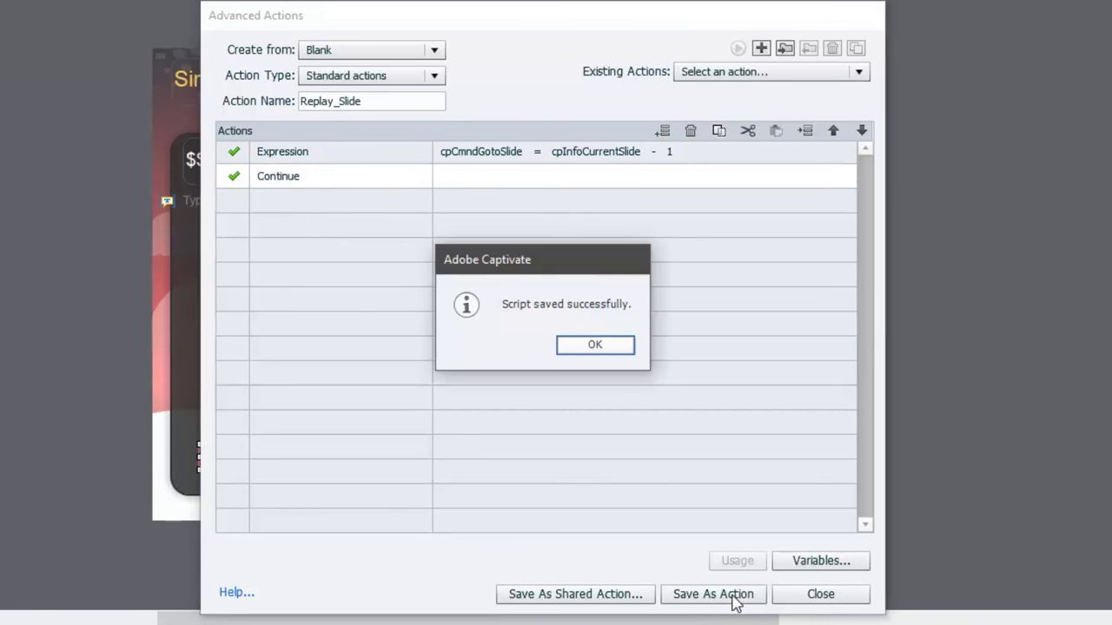
click(594, 345)
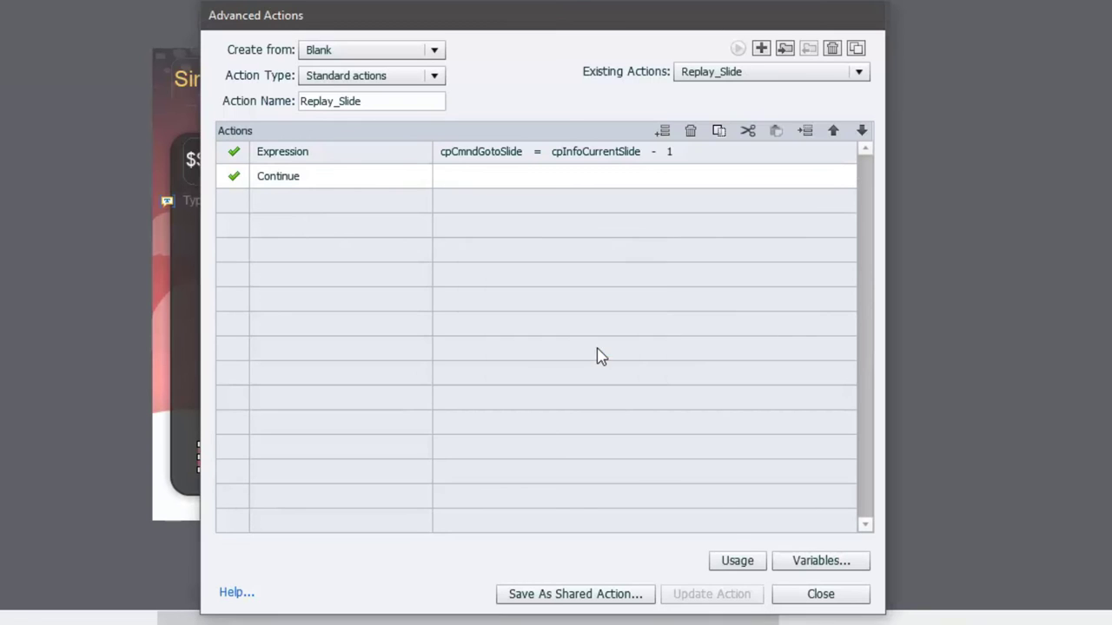
click(820, 595)
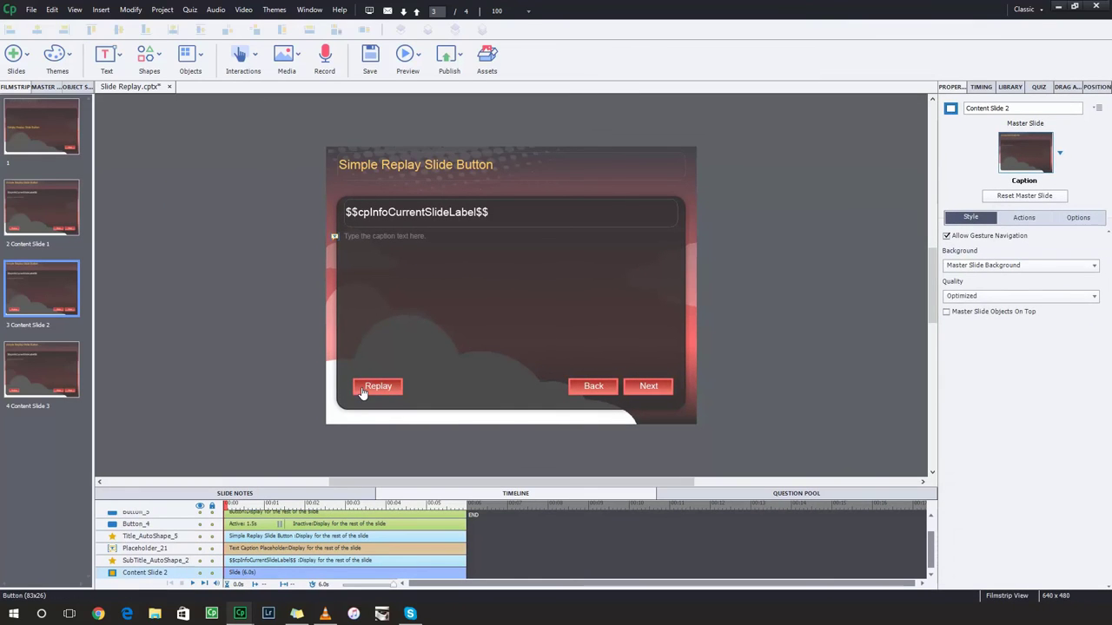
Set the Replay buttons on Content Slides 2 and 3 to execute the Replay_Slide advanced action.
click(363, 390)
click(1003, 284)
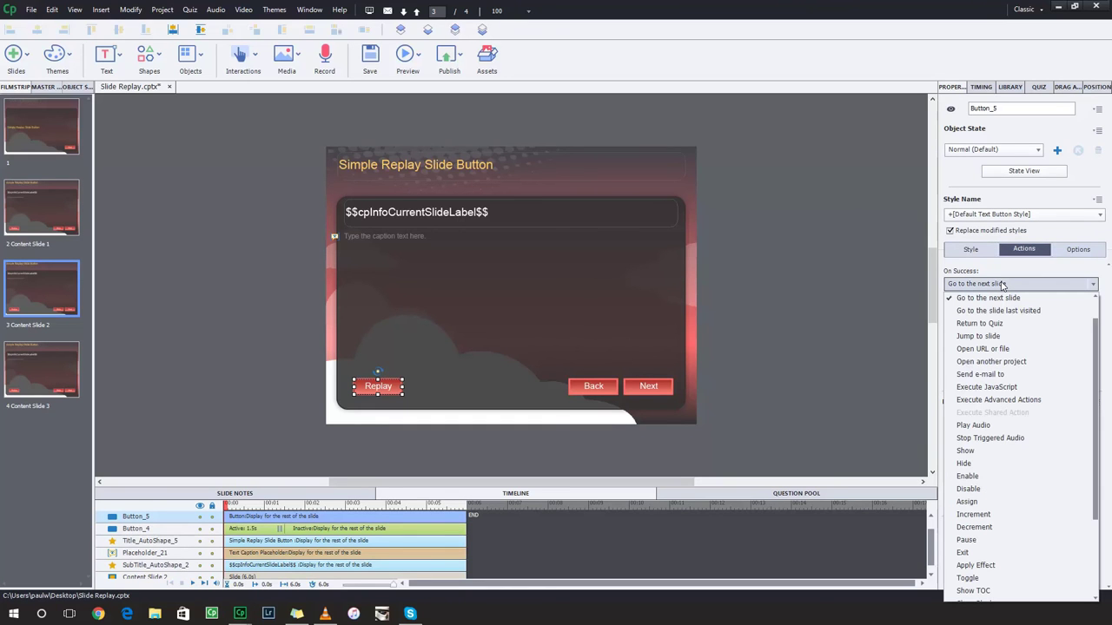
click(998, 400)
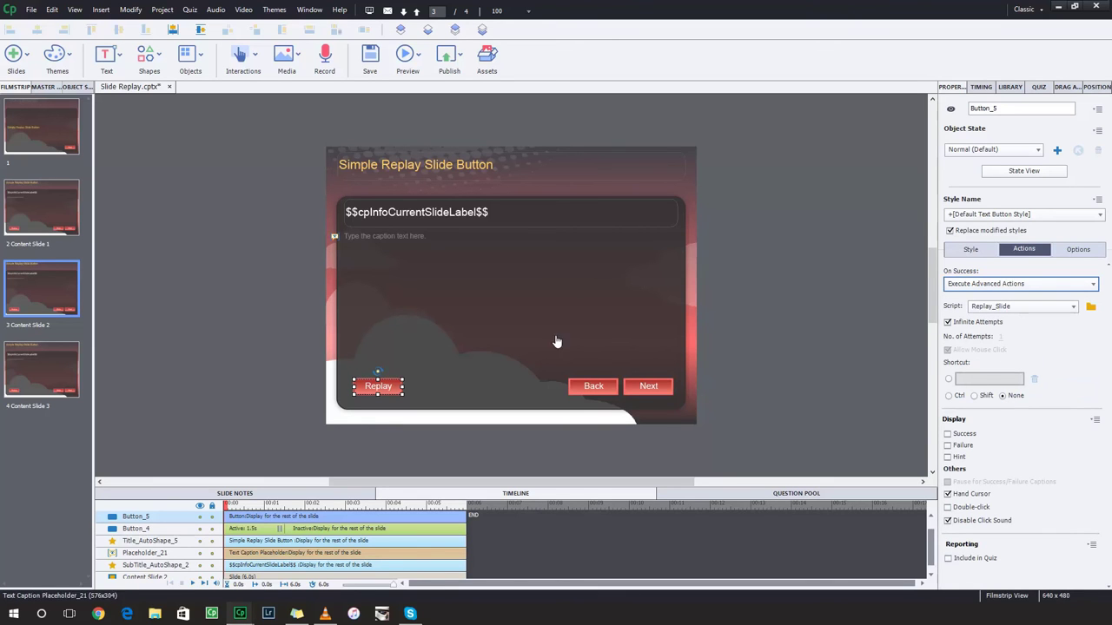
click(47, 368)
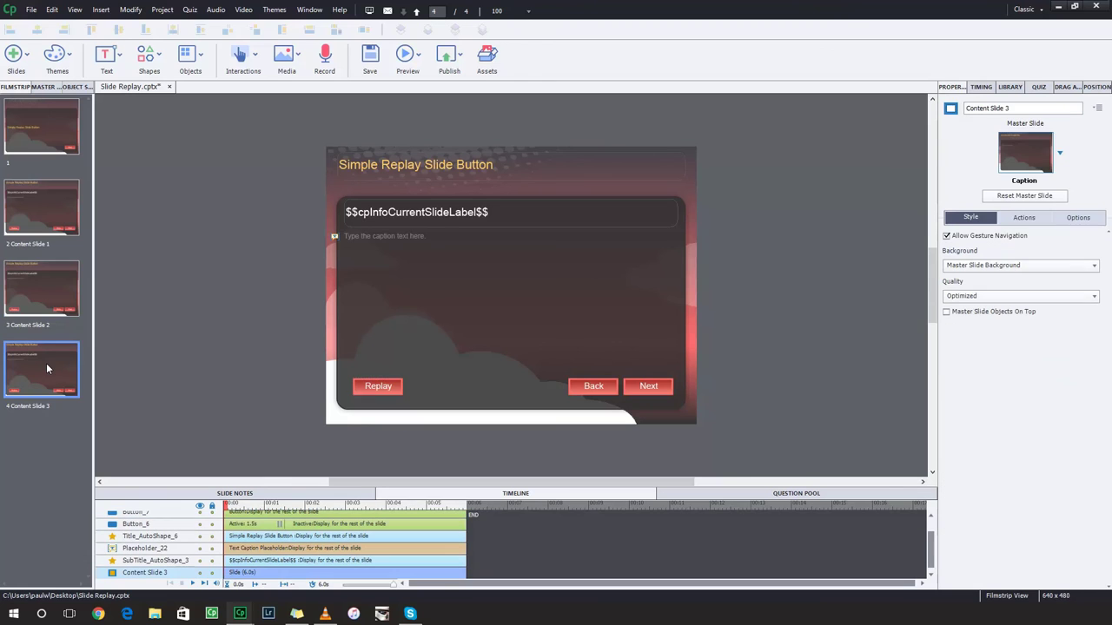
click(374, 392)
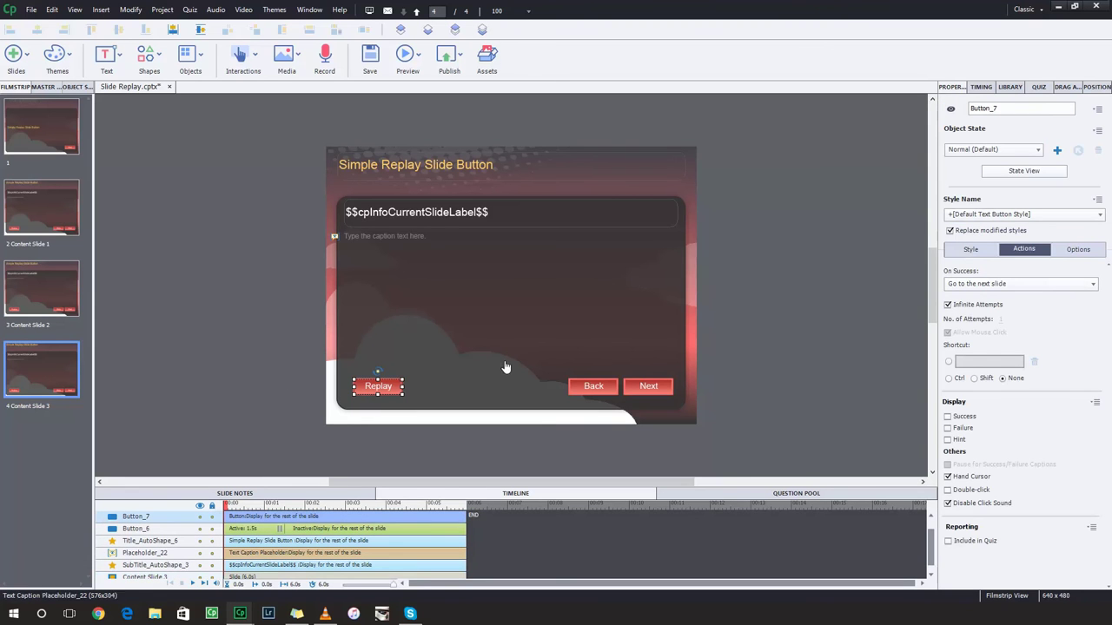
click(1003, 284)
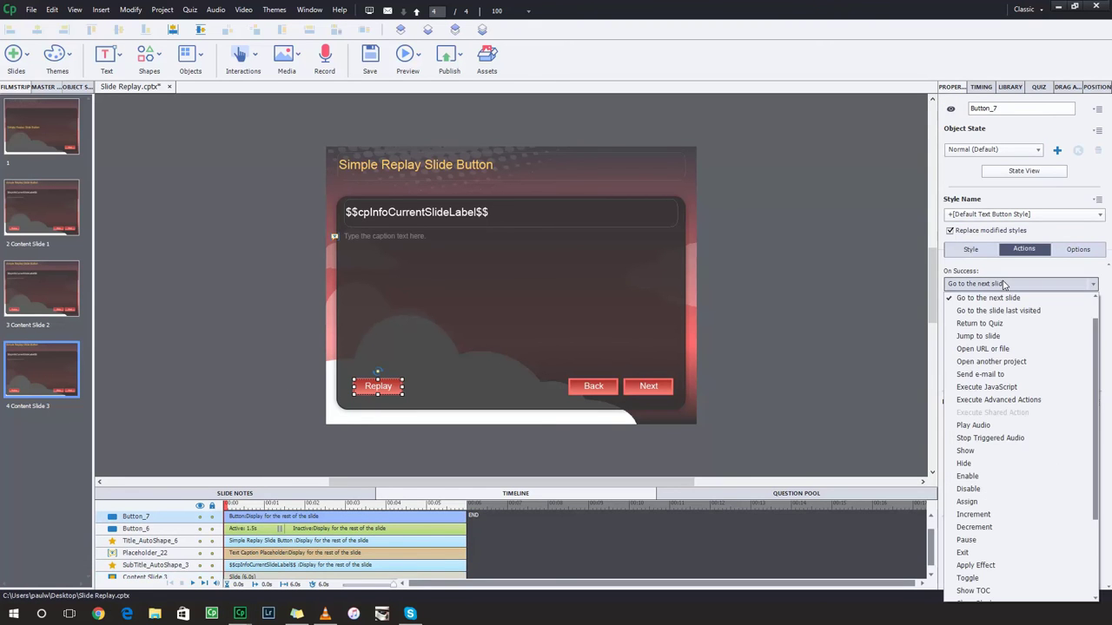
click(998, 399)
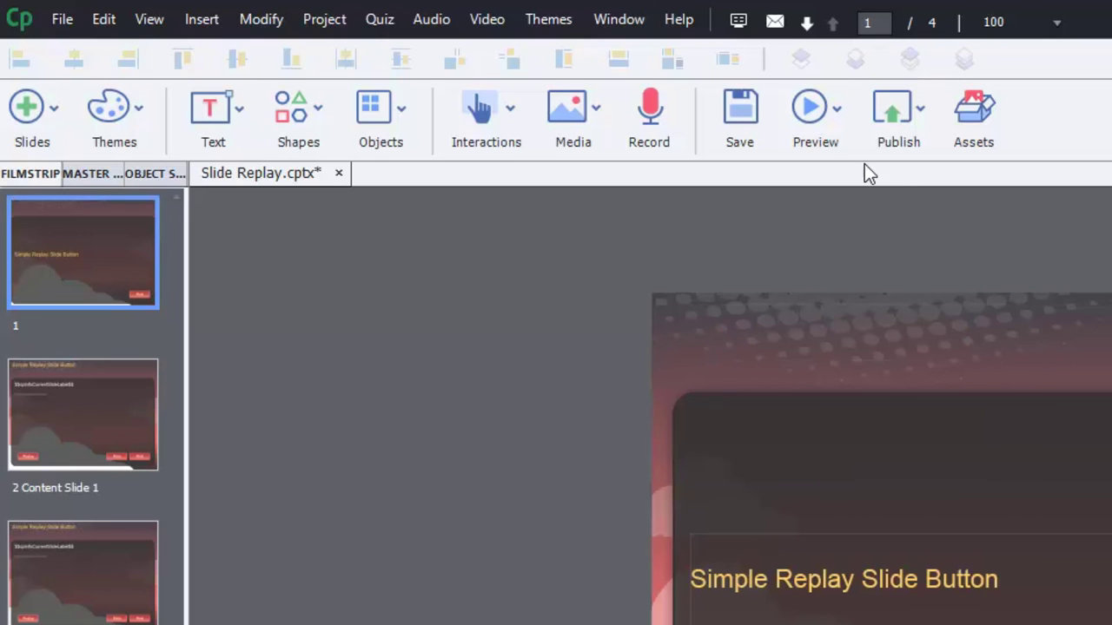
Launch a preview of the whole project.
click(836, 111)
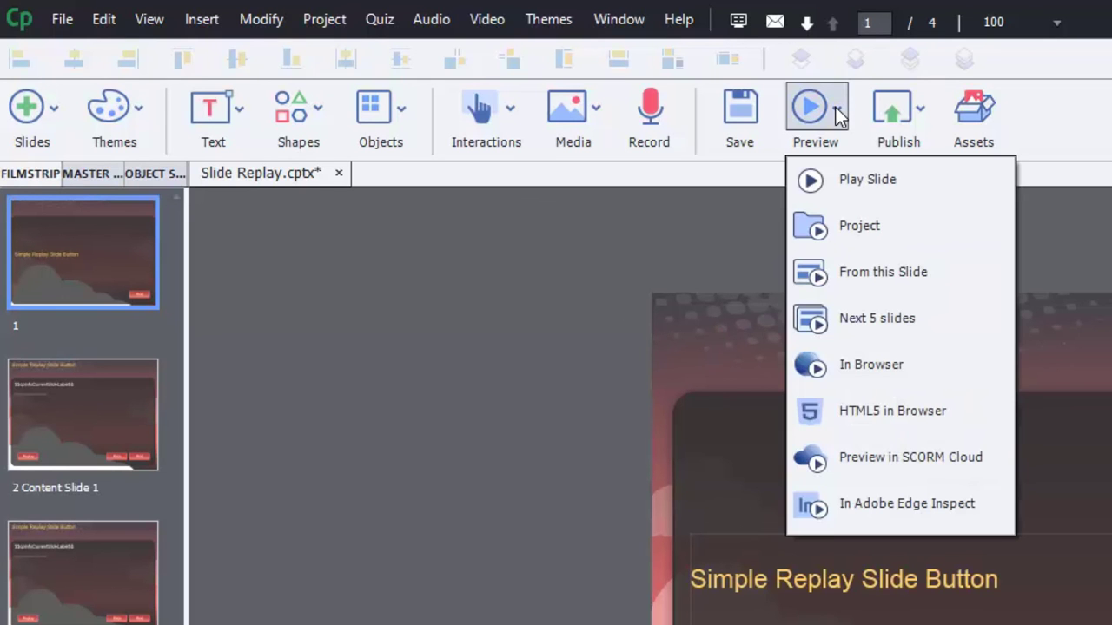
click(851, 230)
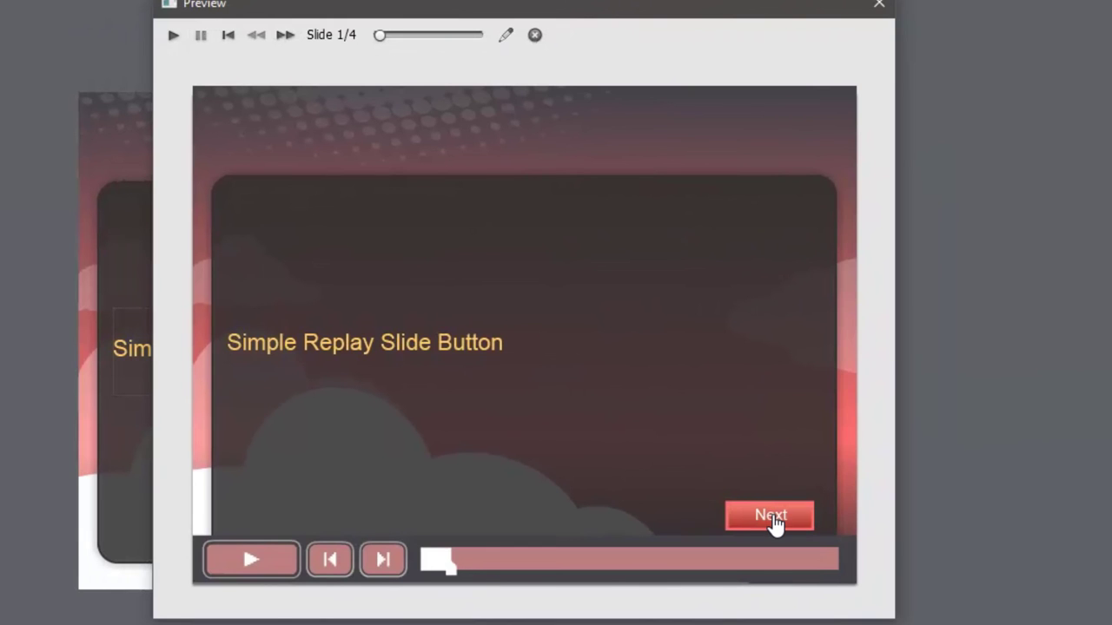
Advance to Content Slides 1 and 2 in the preview and replay each several times.
click(774, 520)
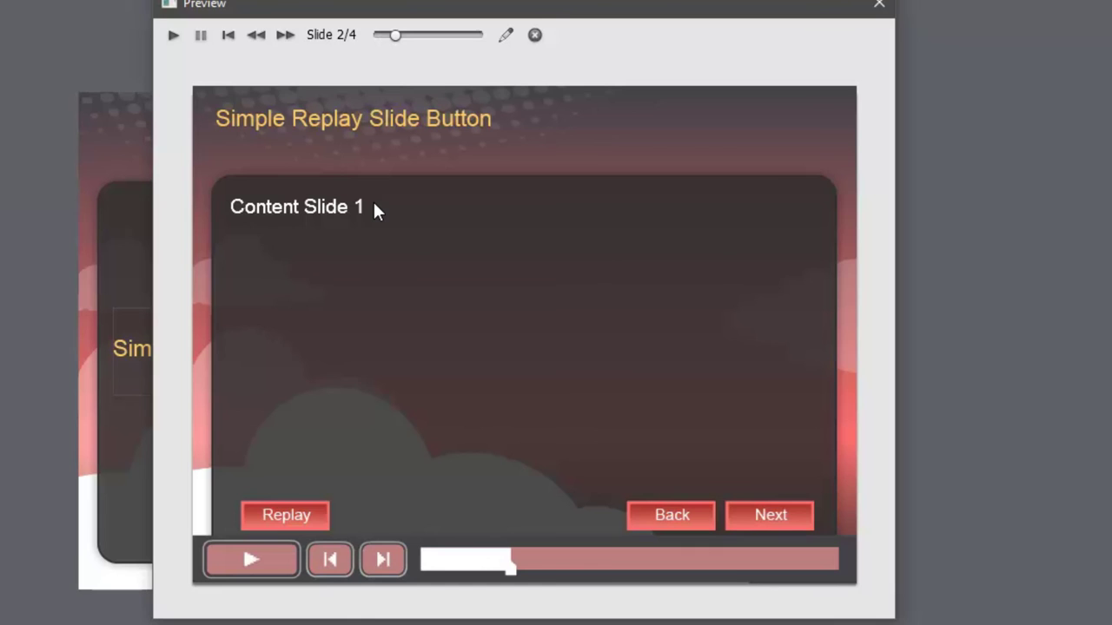
click(292, 522)
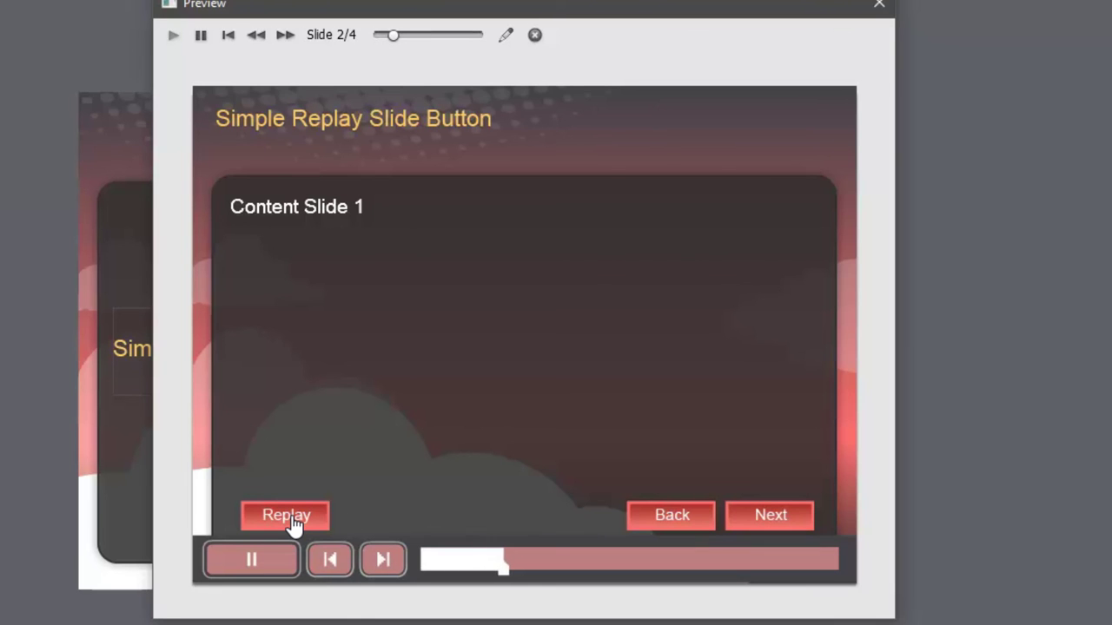
click(292, 522)
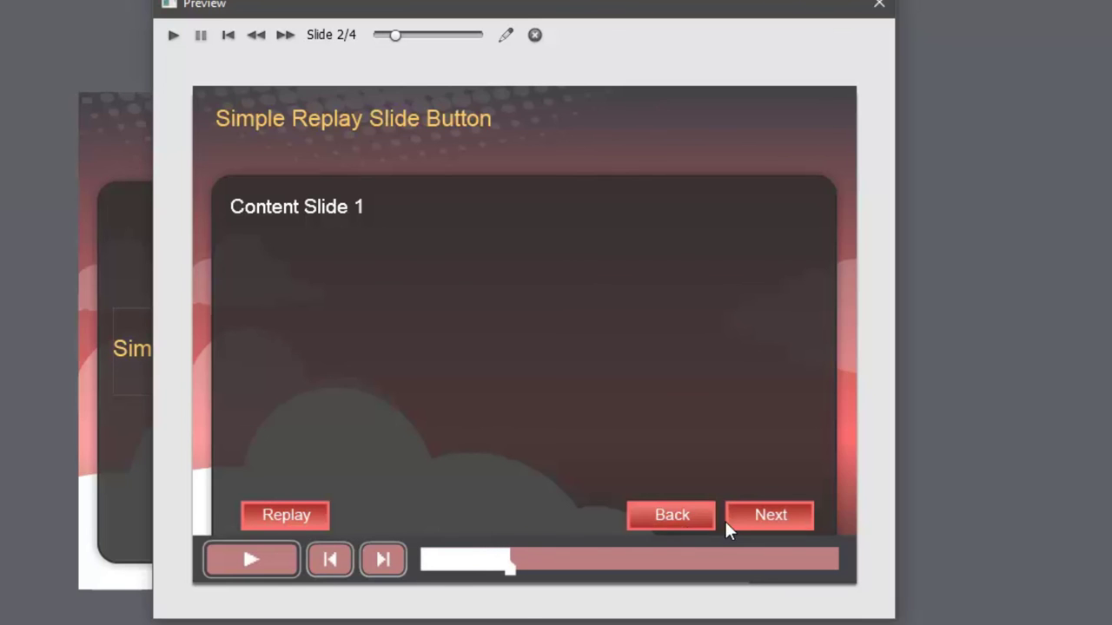
click(771, 516)
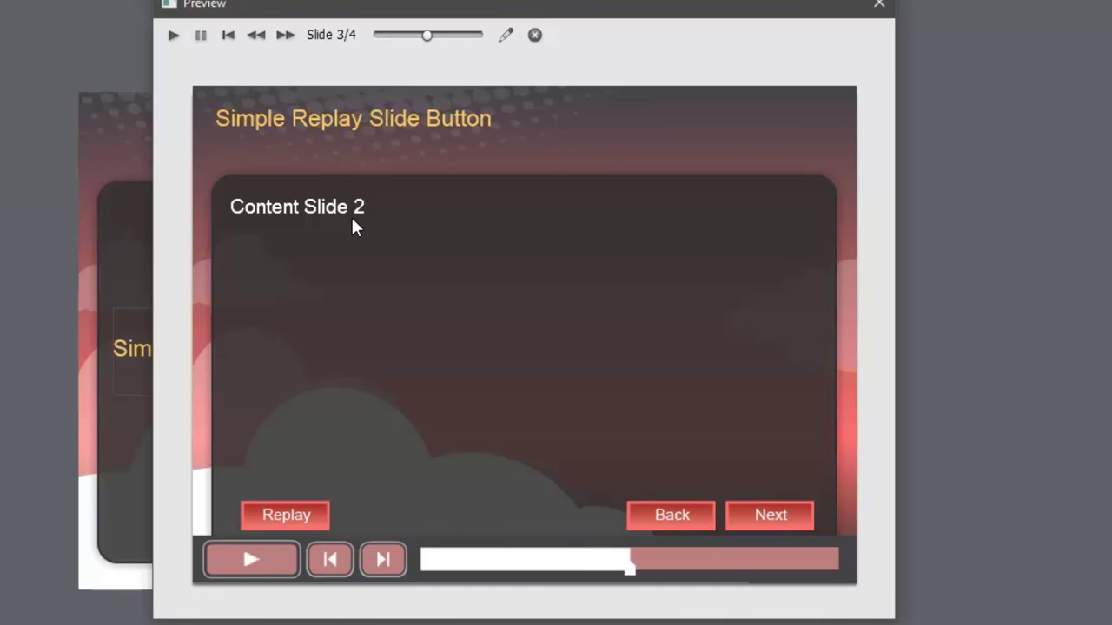
click(289, 525)
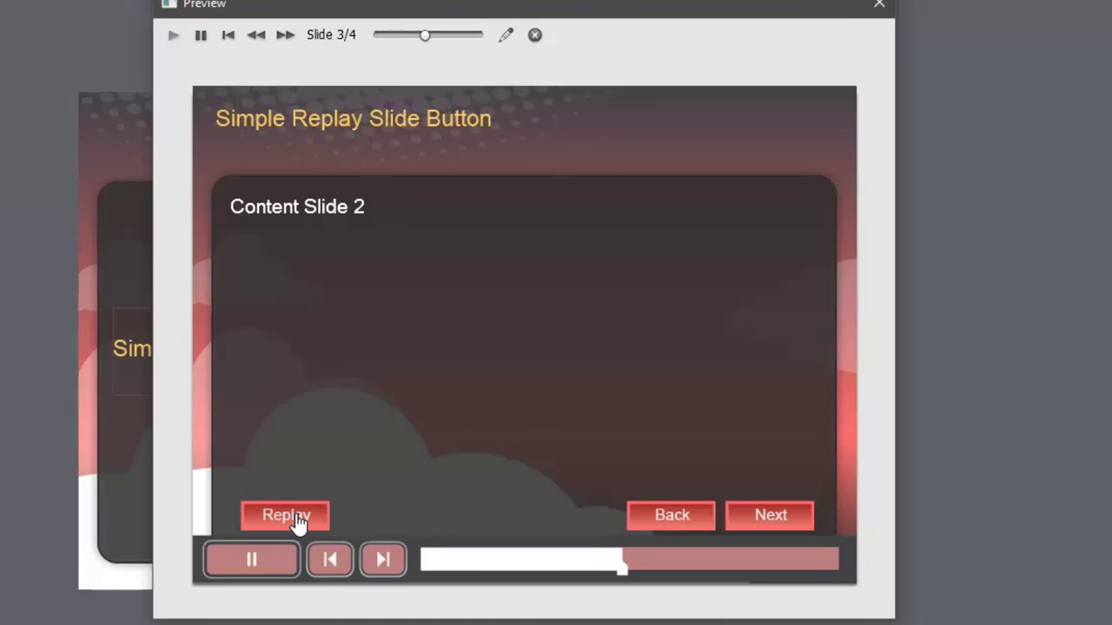
click(298, 523)
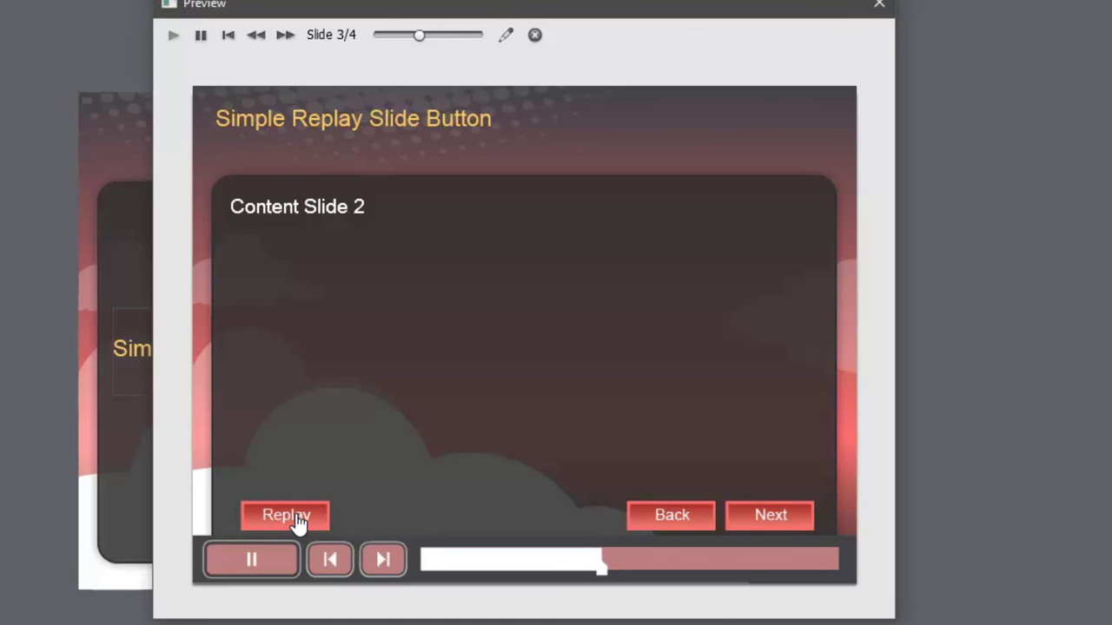
click(298, 524)
click(298, 524)
Replay Content Slide 3 repeatedly, then close the preview window.
click(793, 517)
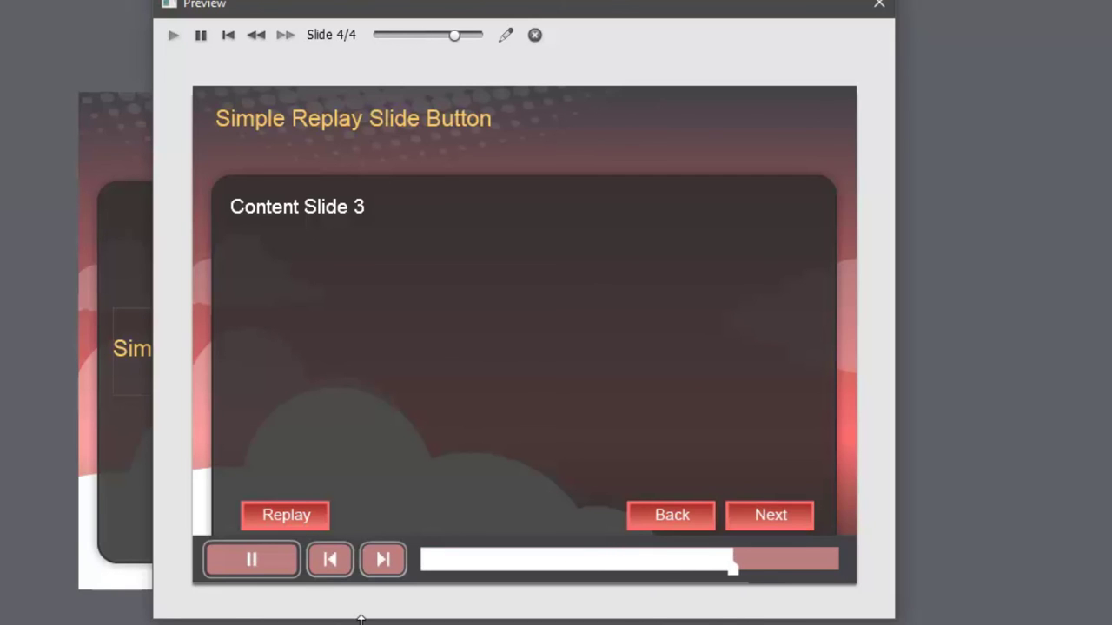
click(295, 519)
click(296, 519)
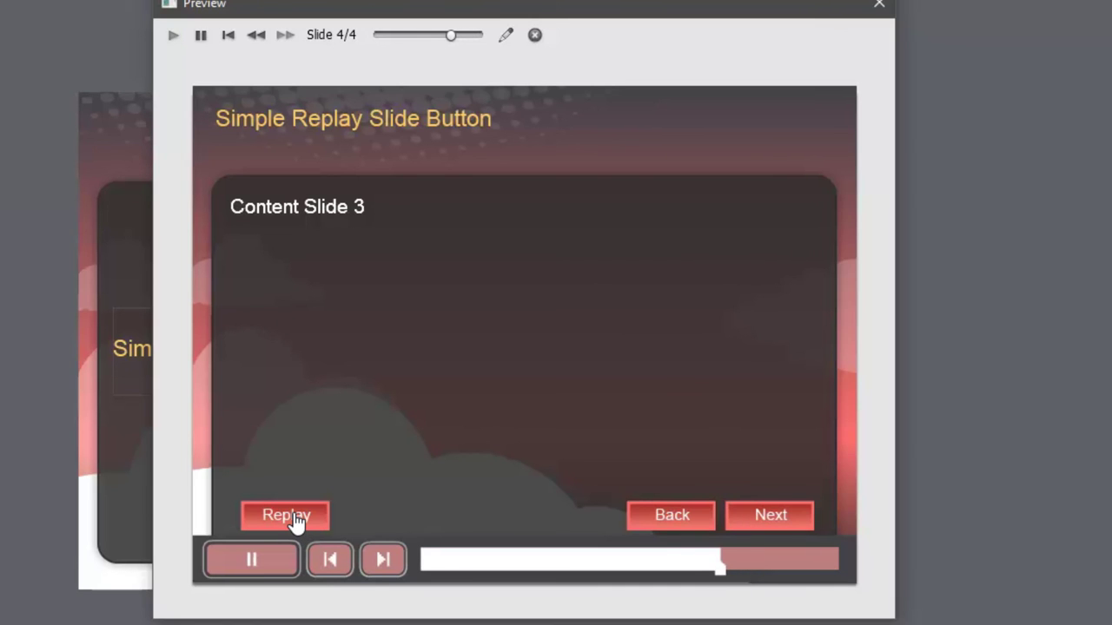
click(295, 519)
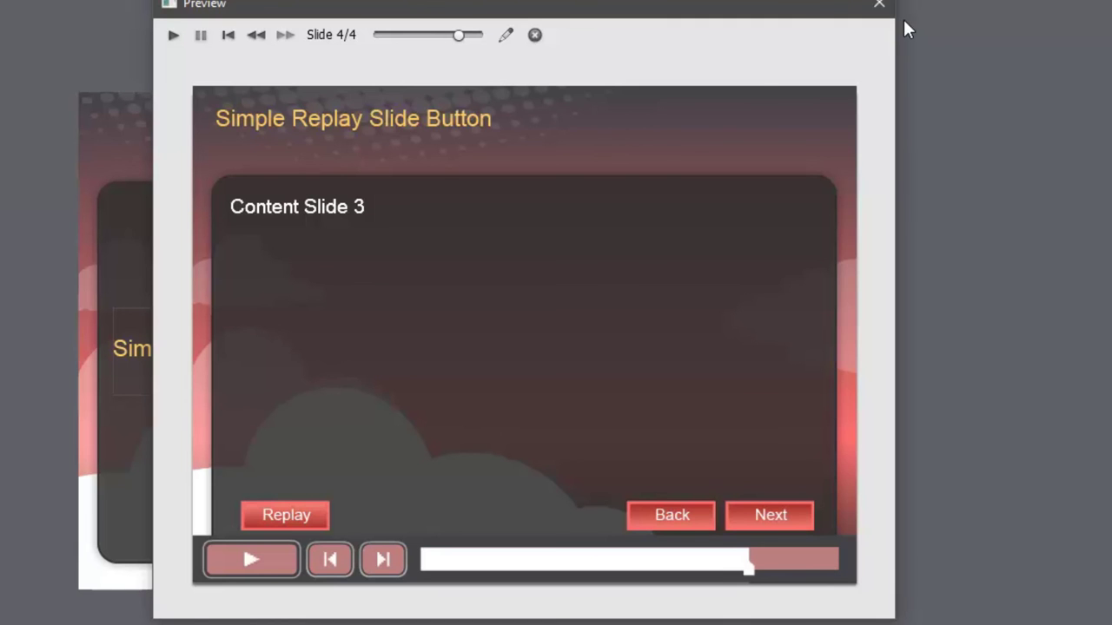
click(880, 5)
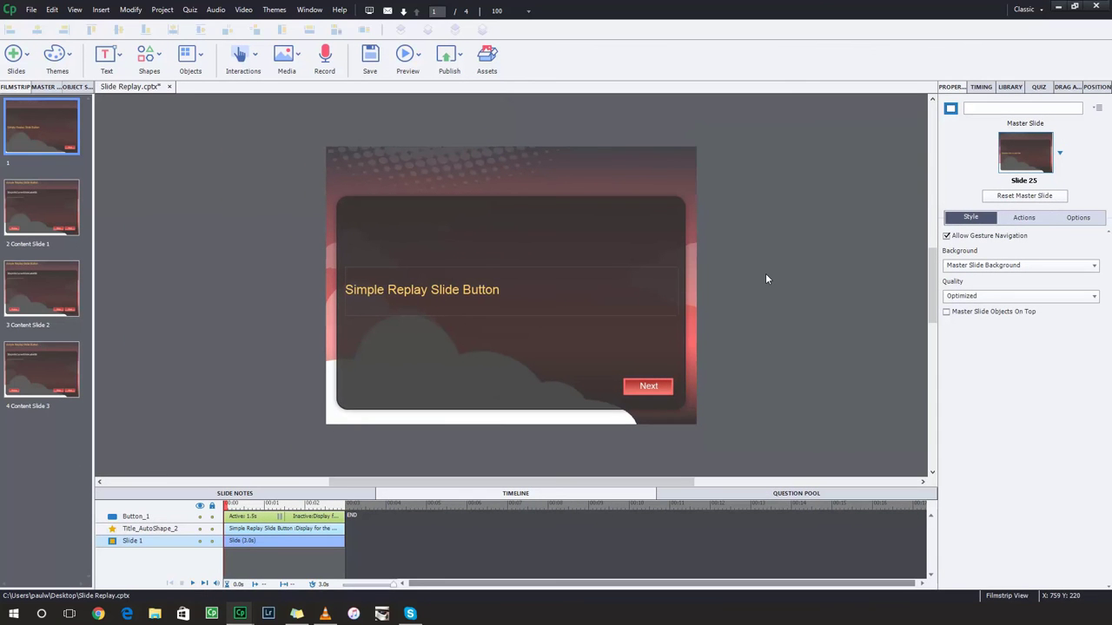